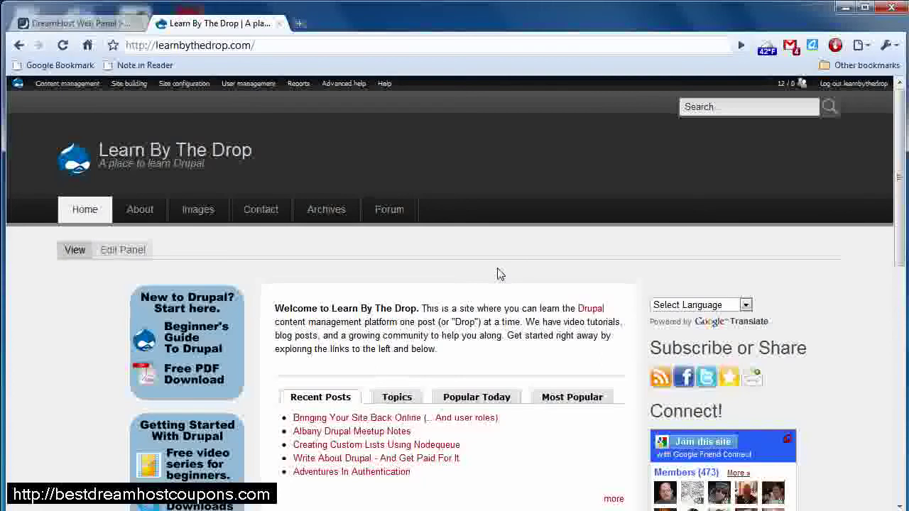
Switch to the DreamHost Web Panel and open the form for adding a MySQL hostname in its database management
click(95, 24)
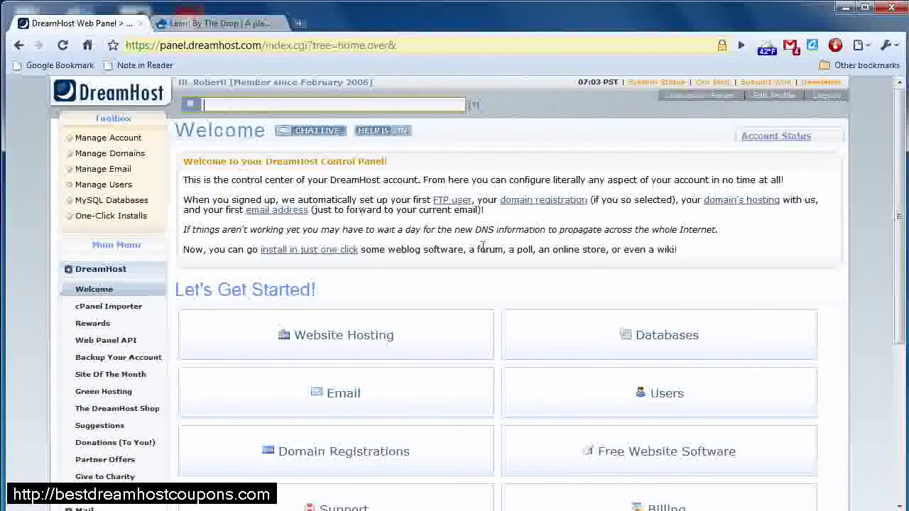
click(664, 334)
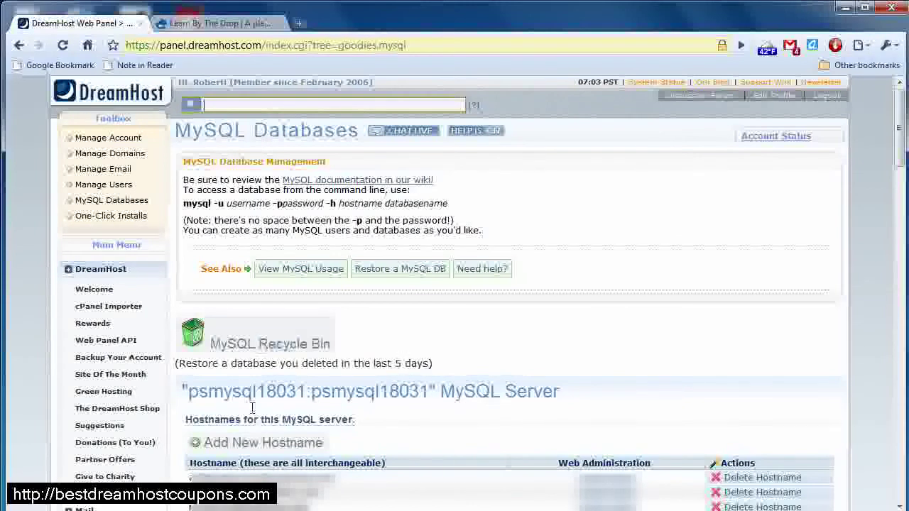
click(297, 444)
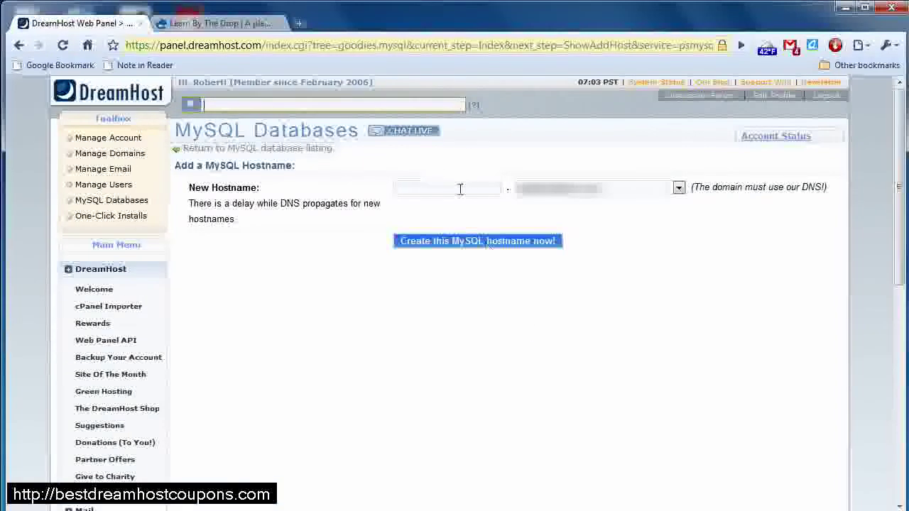
Create a new MySQL hostname with the prefix mysql on the domain veryclickable.com
click(458, 181)
text(mysql)
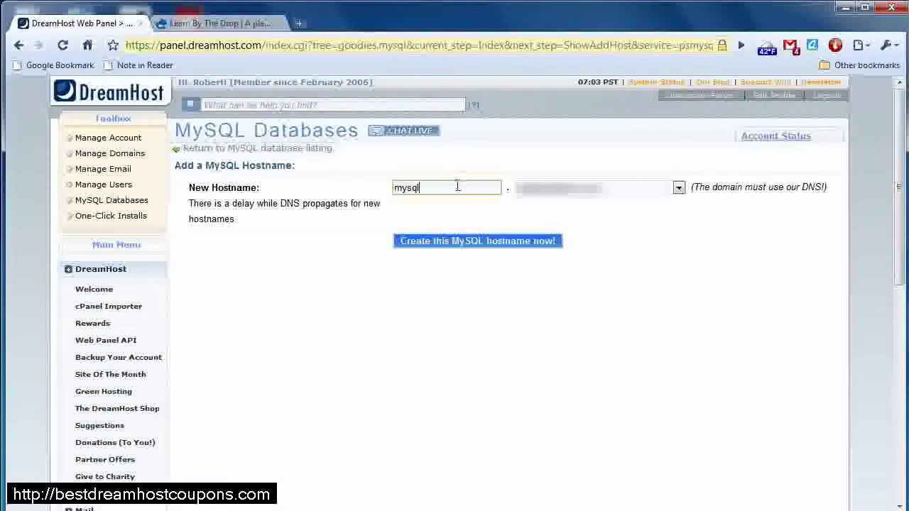
click(679, 187)
scroll(593, 306, down, 5)
click(578, 406)
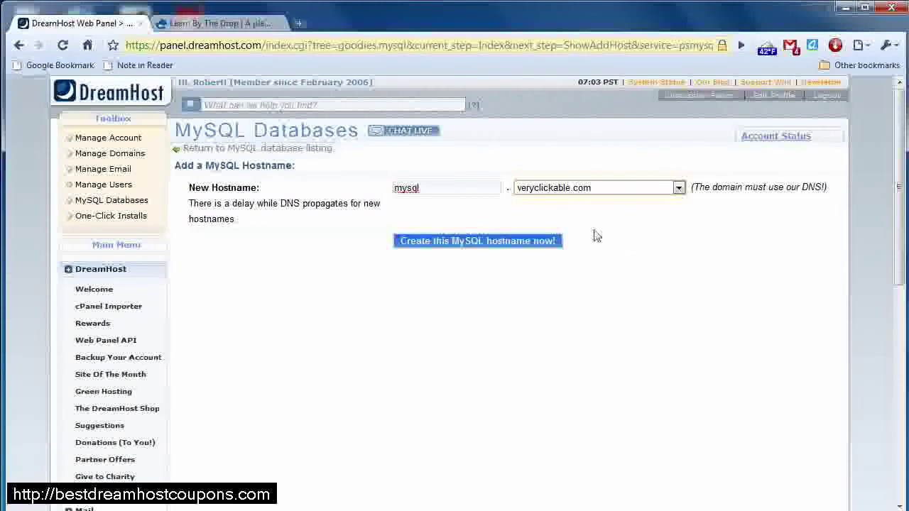
click(516, 242)
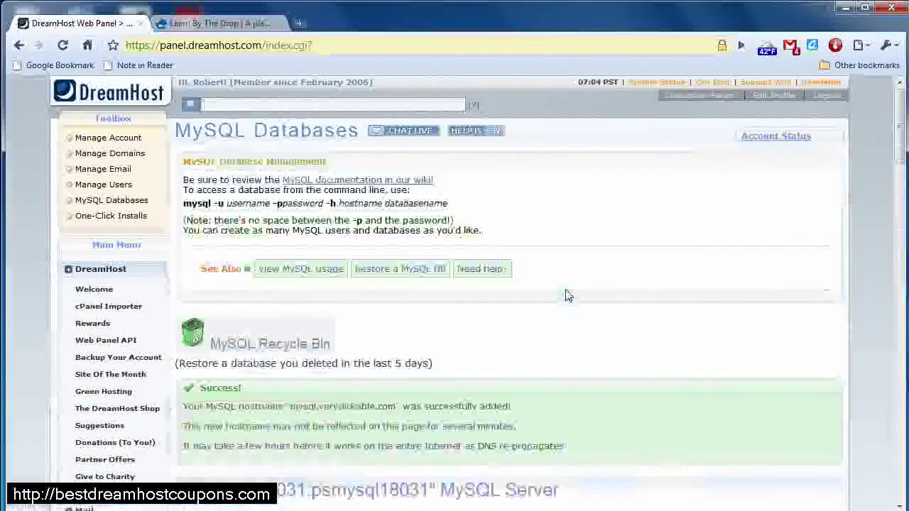
In the new MySQL database form, name the database veryclickable and assign the hostname mysql.veryclickable.com
scroll(575, 306, down, 15)
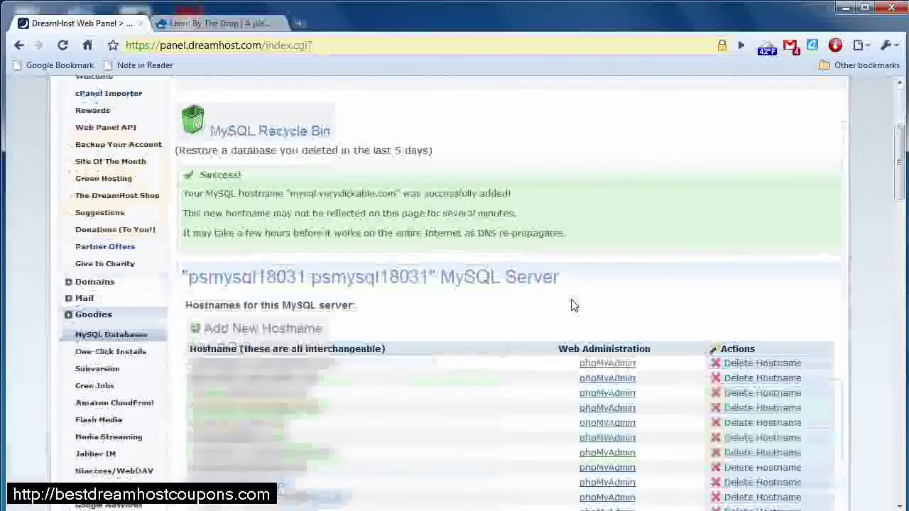
click(418, 154)
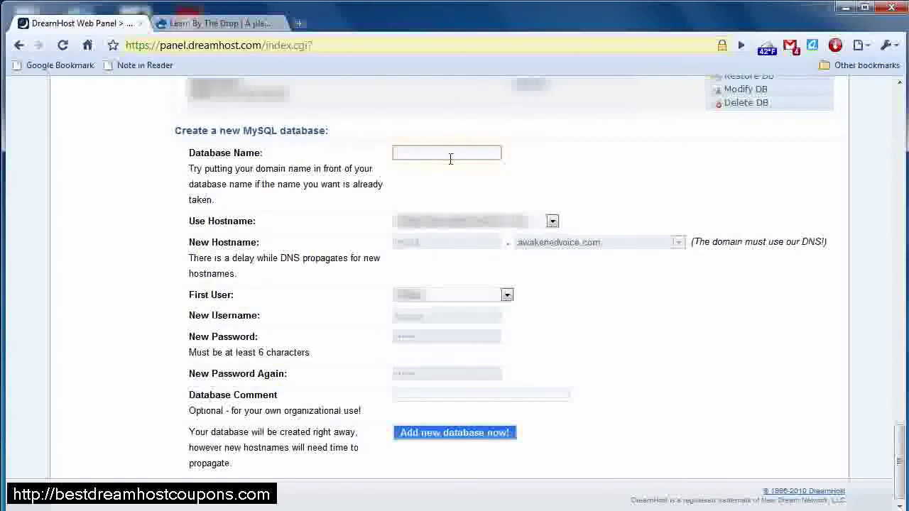
text(veryclickable)
click(551, 221)
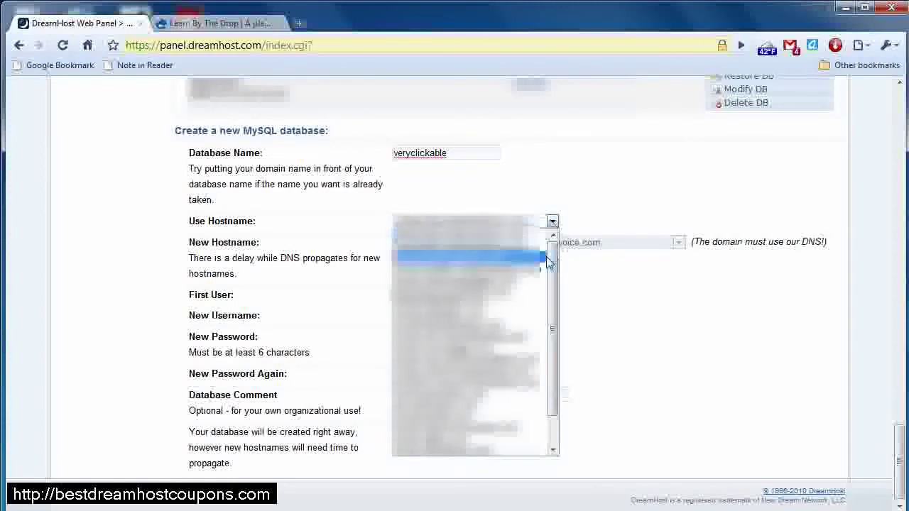
scroll(551, 298, down, 1)
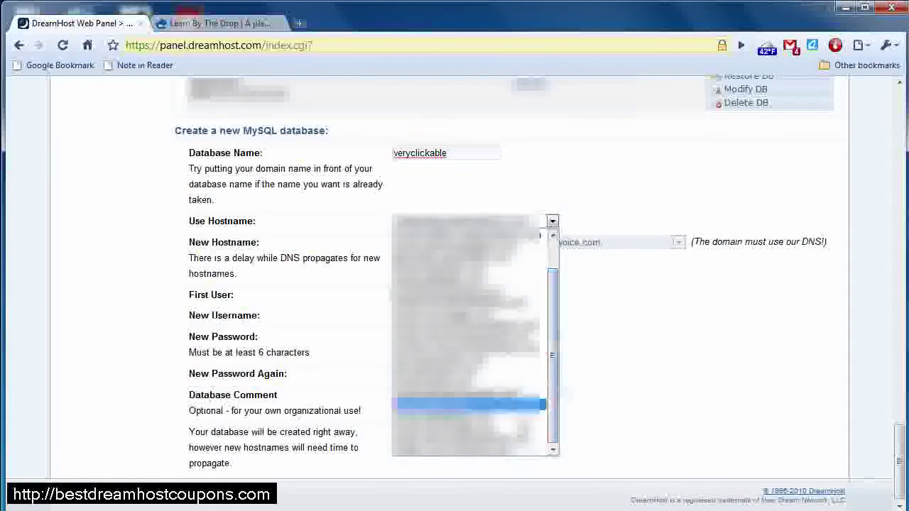
click(490, 424)
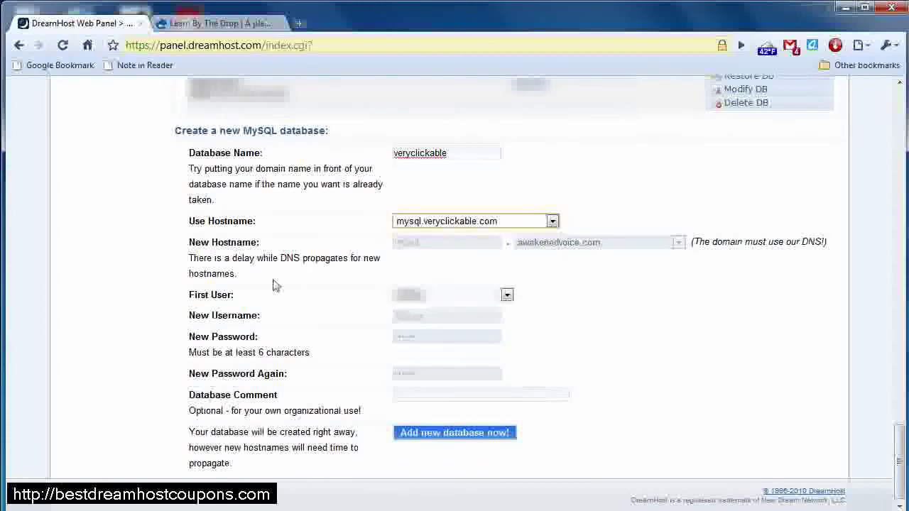
Choose to create a new user as the database's first user, with the username veryclickable
click(506, 295)
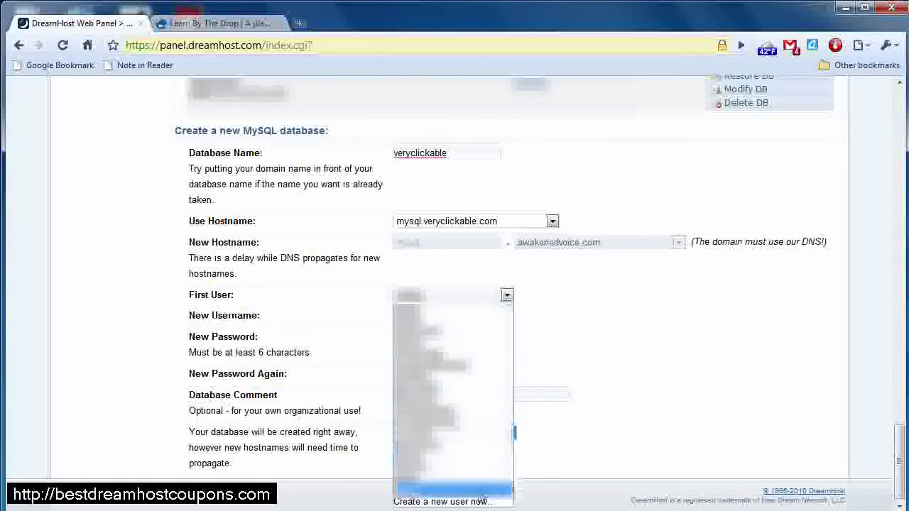
click(441, 502)
text(veryclickable)
key(BackSpace)
key(BackSpace)
key(BackSpace)
text(able)
key(Tab)
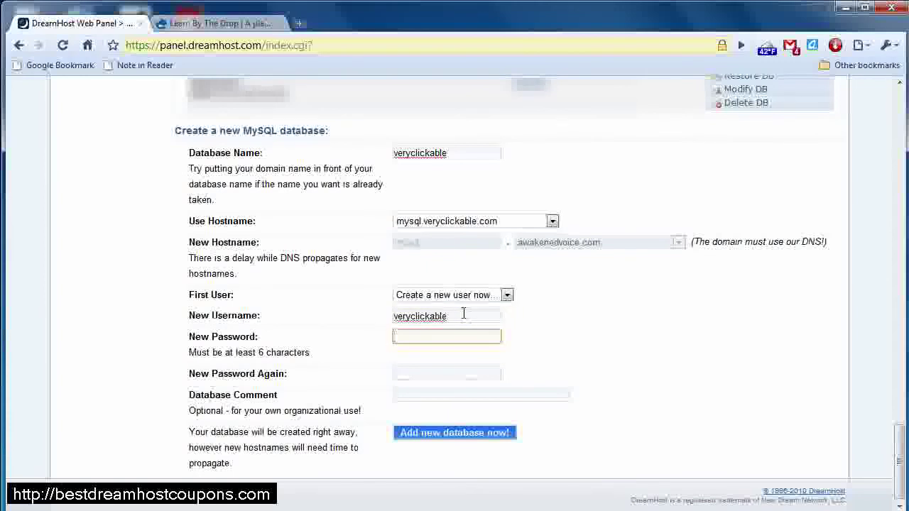
Enter the new database user's password and repeat it for confirmation
text(********)
key(Tab)
text(********)
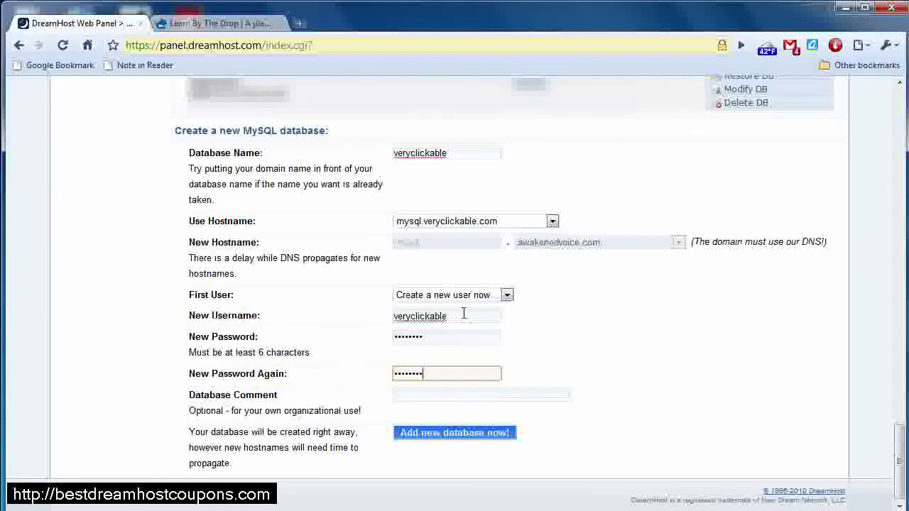
Add the comment "Very Clickable Drupal Database" and submit the form to create the database
click(456, 395)
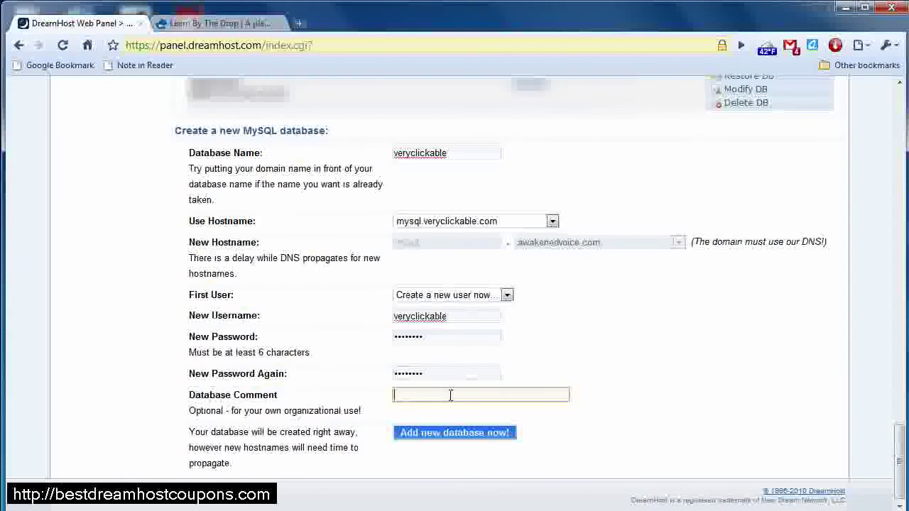
text(Very Clic)
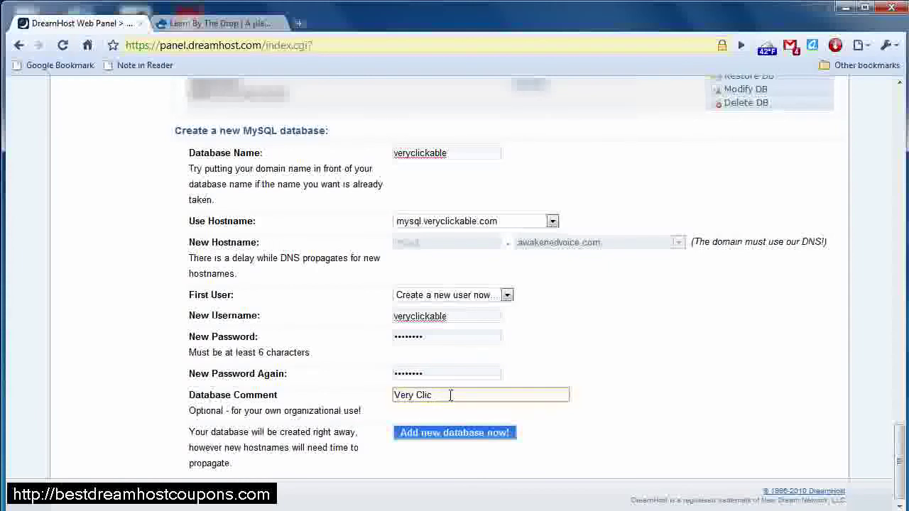
text(kable Driupal Database)
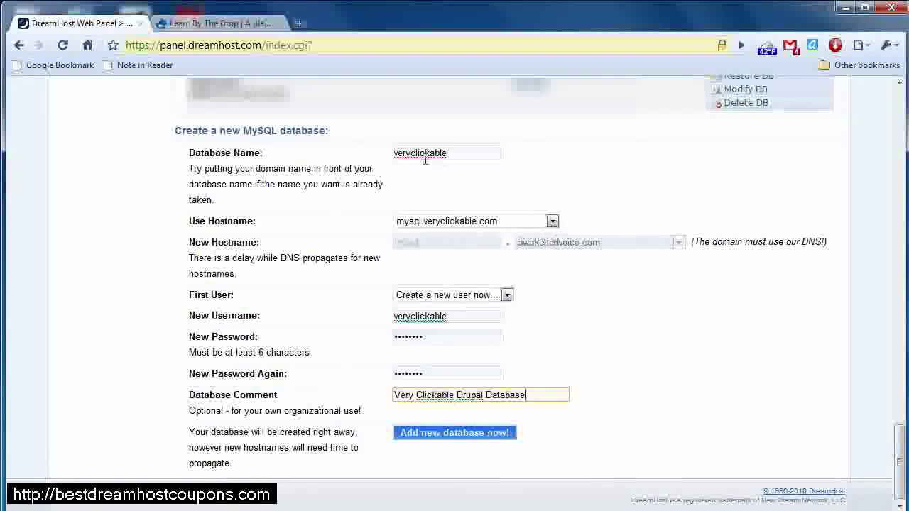
scroll(670, 387, down, 1)
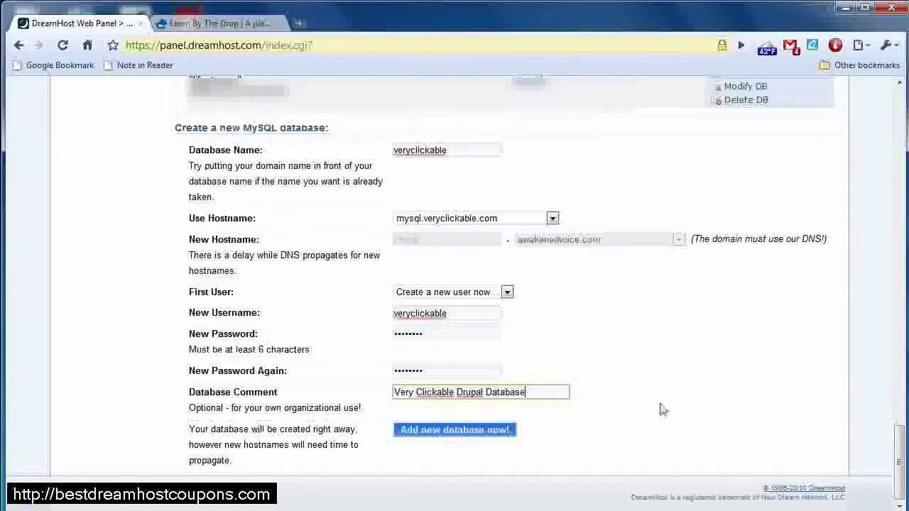
click(465, 431)
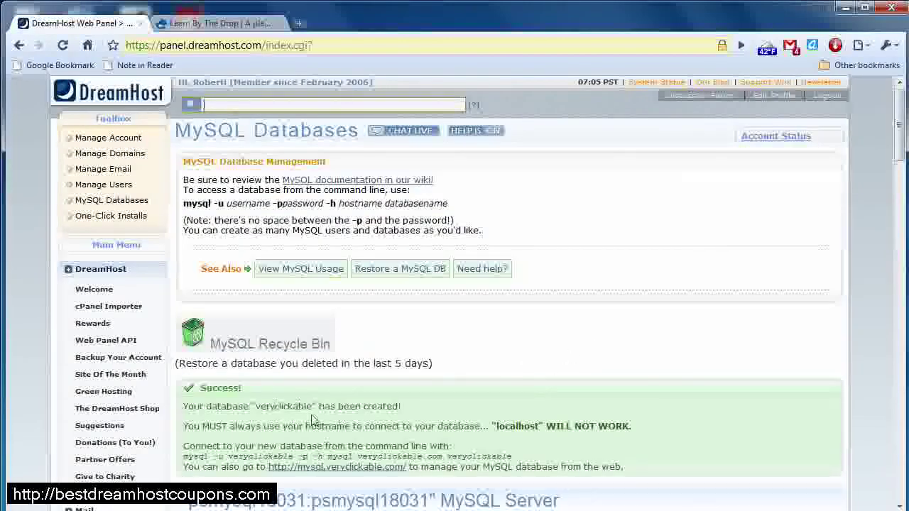
Highlight the new database's name in the success message, and switch to the Learn By The Drop site
drag(217, 406, 246, 407)
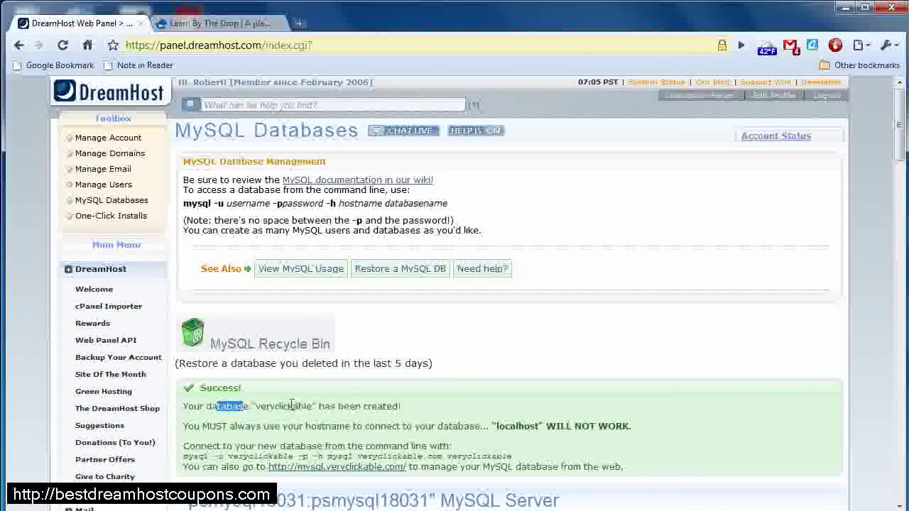
click(264, 409)
drag(256, 406, 314, 406)
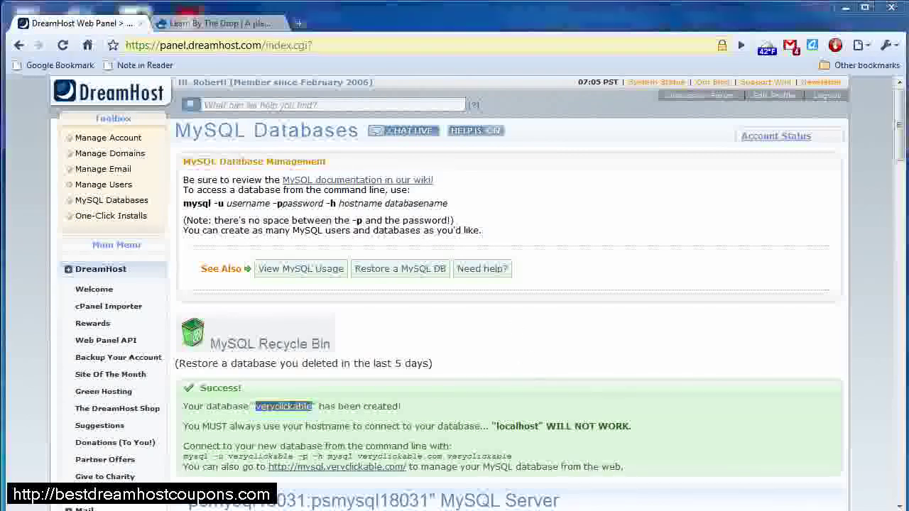
key(ctrl+Tab)
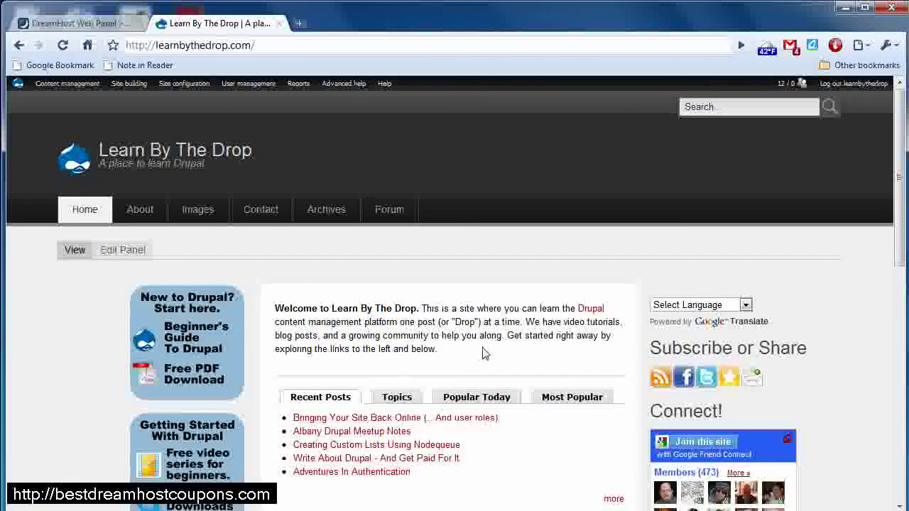